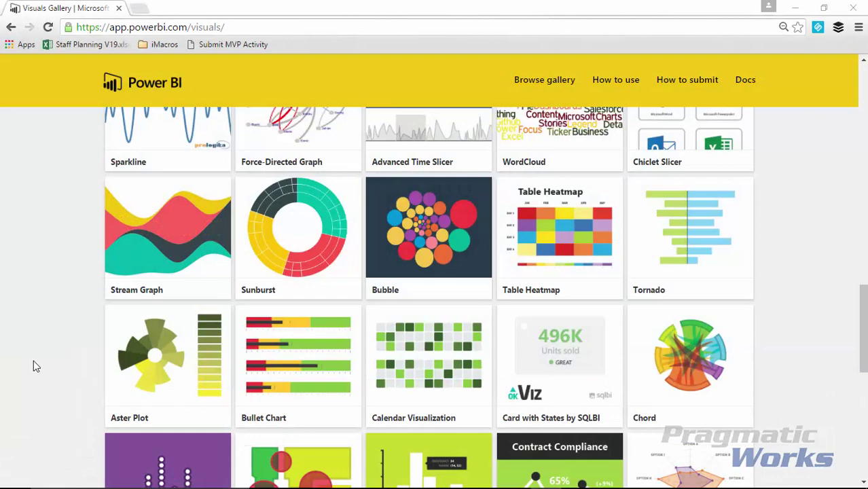
Find the Sunburst tile in the visuals gallery and open its version 1.0.2 details page.
scroll(34, 361, "up", 15)
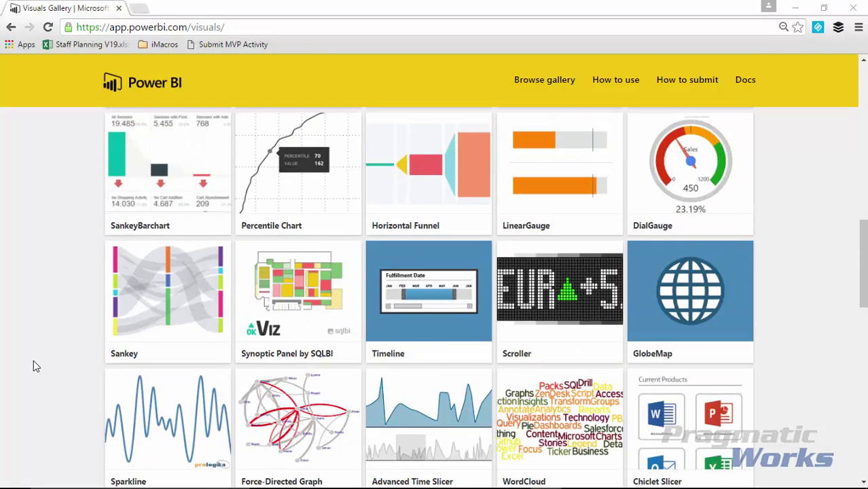
scroll(36, 367, "up", 2)
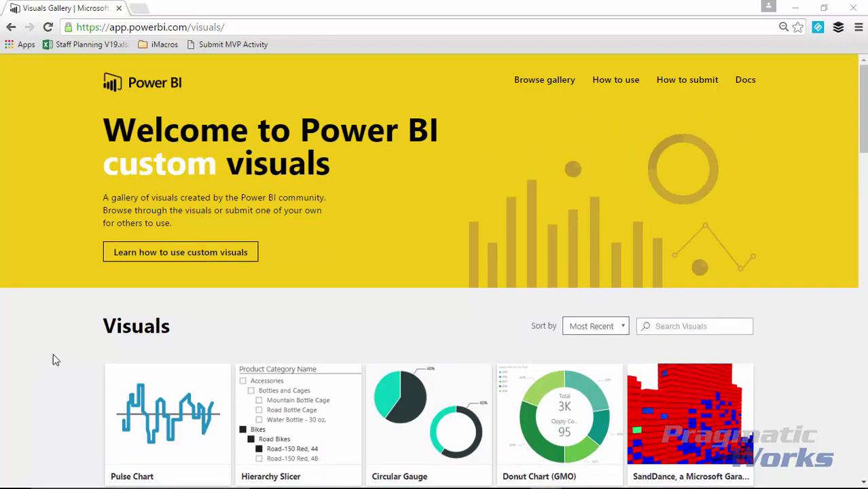
scroll(36, 412, "down", 6)
scroll(37, 411, "down", 11)
scroll(37, 410, "up", 2)
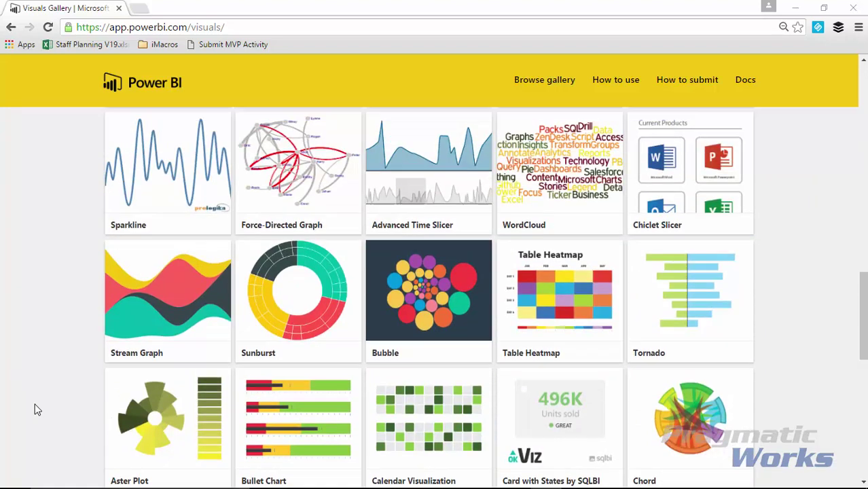
left_click(304, 287)
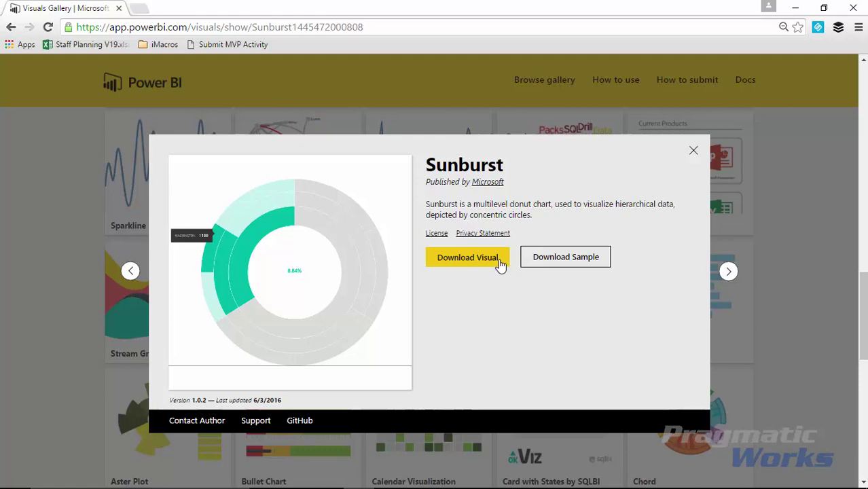
Close the Sunburst details and start an Excel workbook import in Power BI Desktop.
left_click(696, 158)
key("alt+Tab")
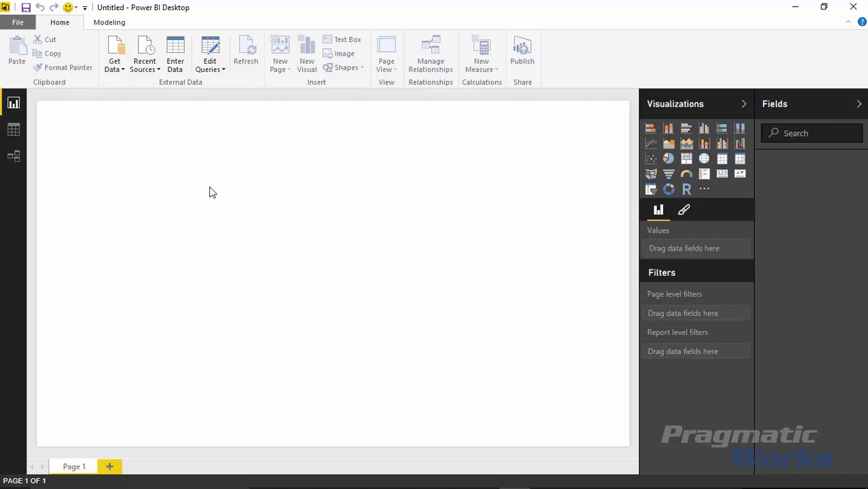
left_click(119, 71)
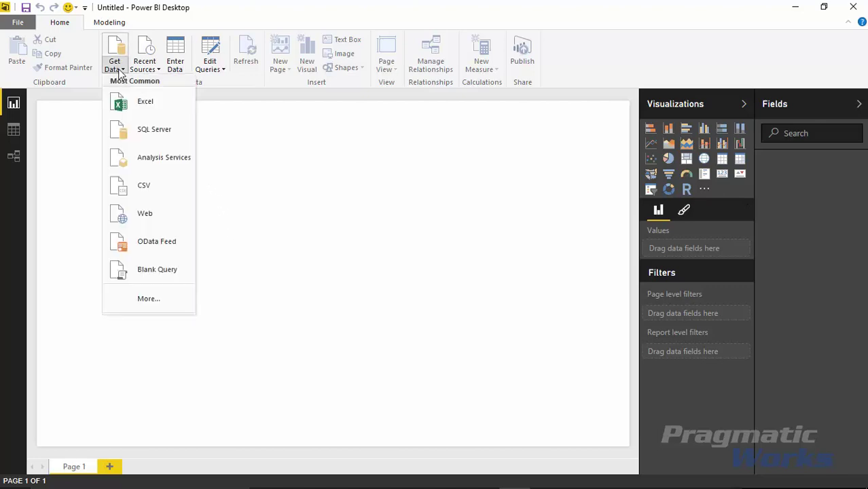
left_click(165, 112)
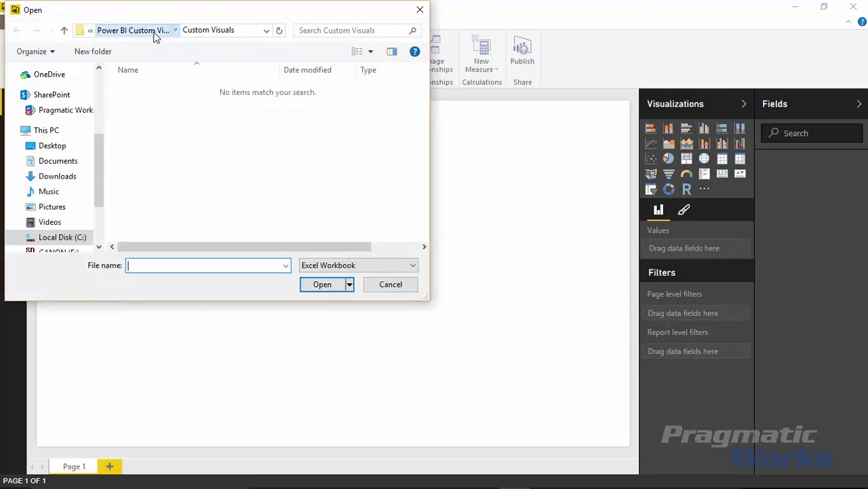
Browse to Power BI Custom Visuals > Data and select Region Sales.xlsx.
left_click(153, 32)
left_click(155, 105)
double_click(155, 105)
scroll(194, 157, "down", 2)
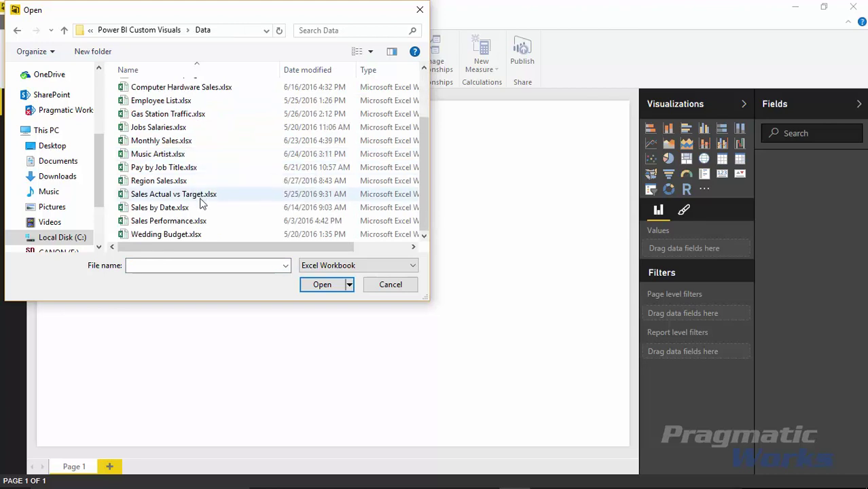
left_click(191, 180)
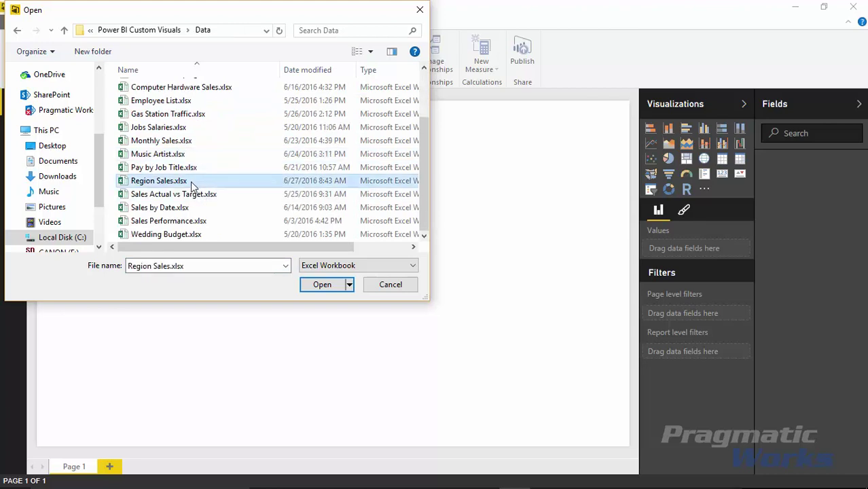
Open Region Sales.xlsx, tick the Quantity table in the Navigator and load it.
left_click(325, 286)
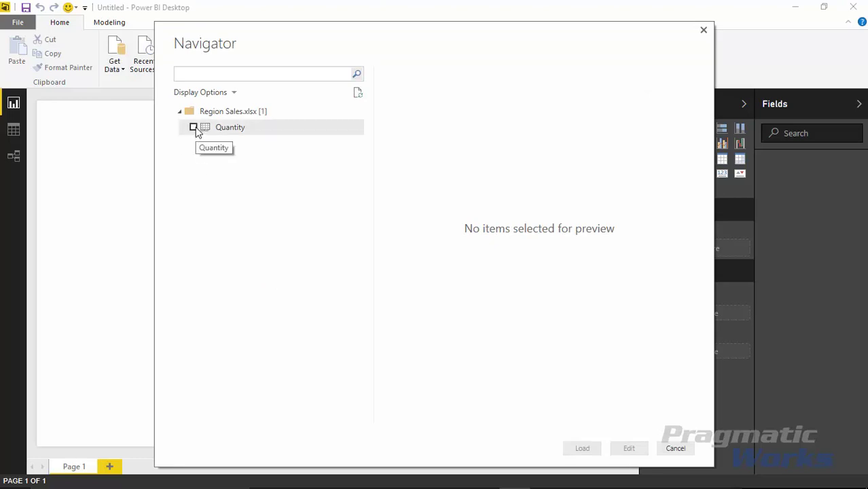
left_click(193, 128)
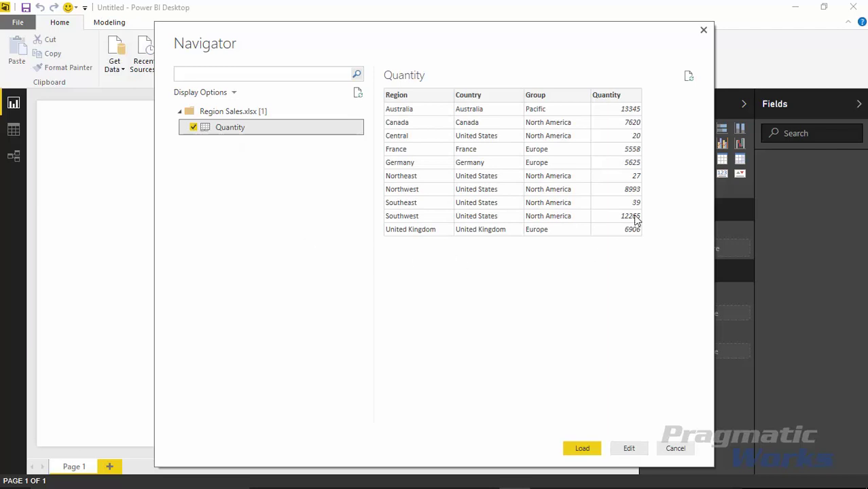
left_click(582, 452)
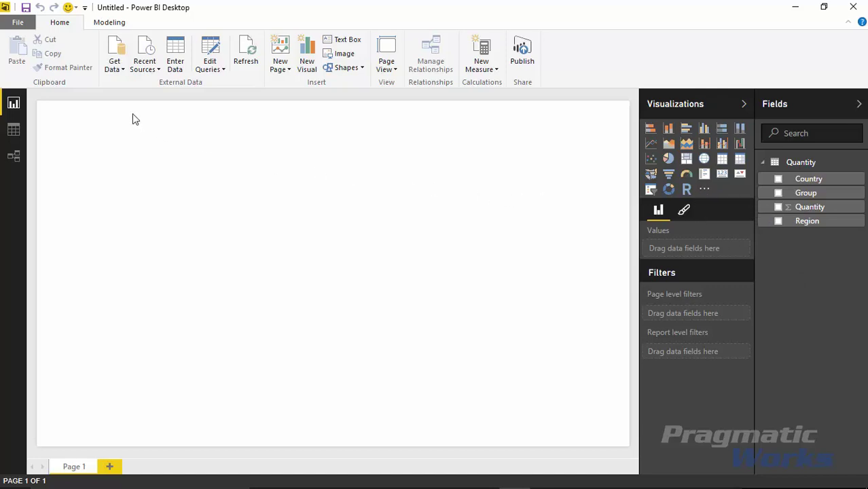
Start File > Import > Power BI Custom Visual and accept the security warning.
left_click(23, 24)
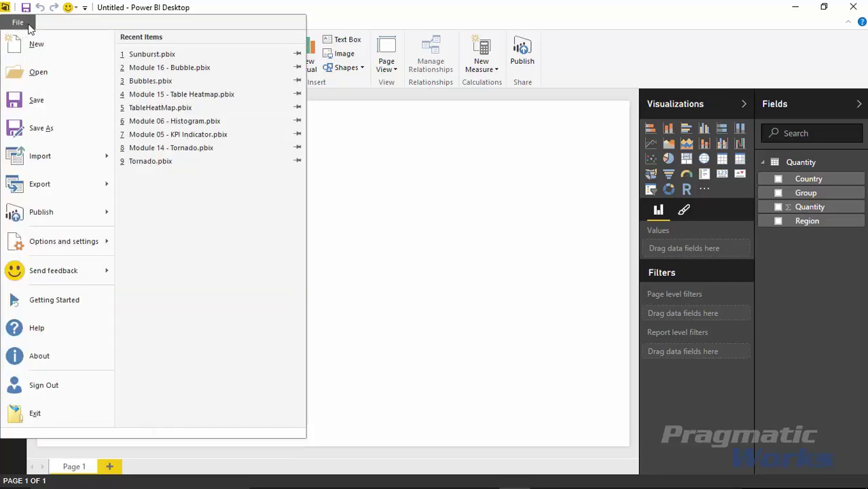
mouse_move(82, 155)
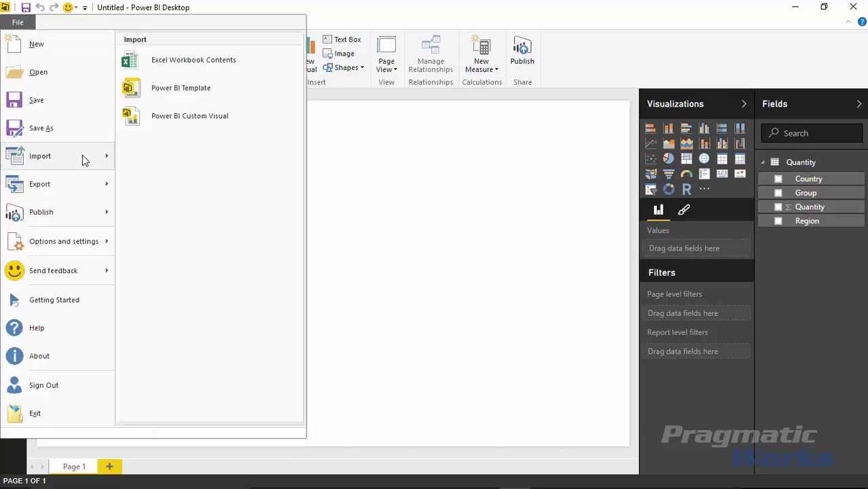
left_click(215, 123)
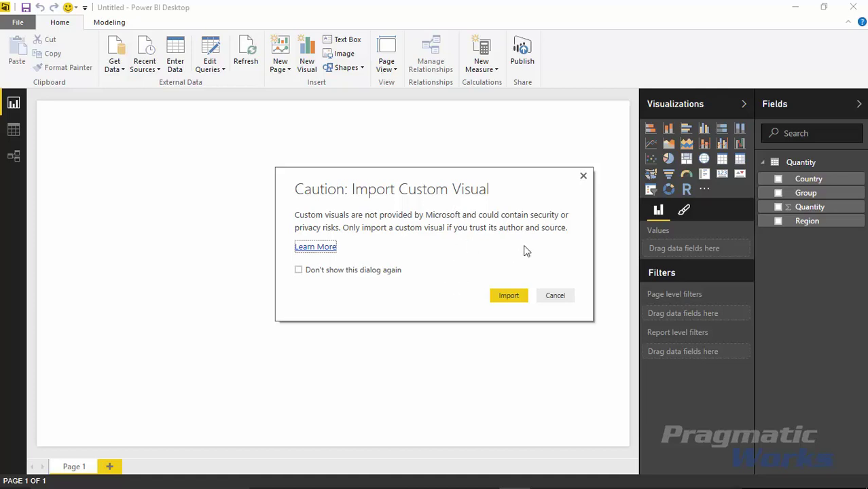
left_click(522, 297)
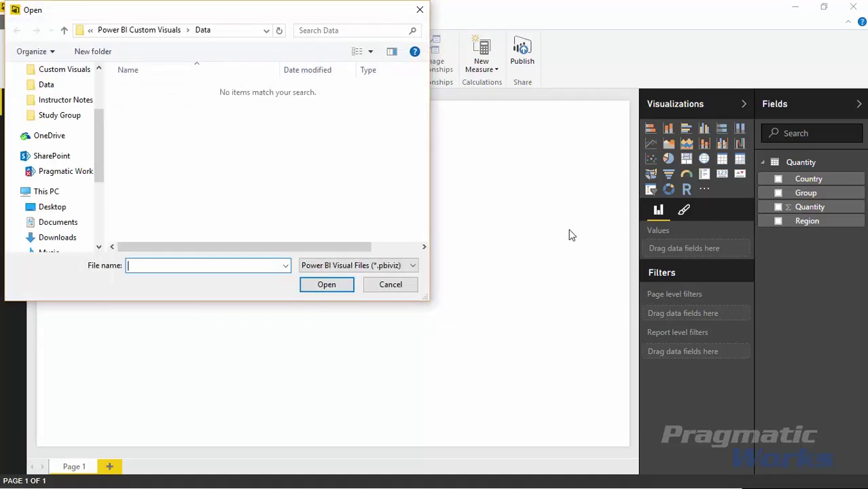
Browse to the Custom Visuals folder and import Sunburst.1.0.2.pbiviz.
left_click_drag(344, 15, 486, 89)
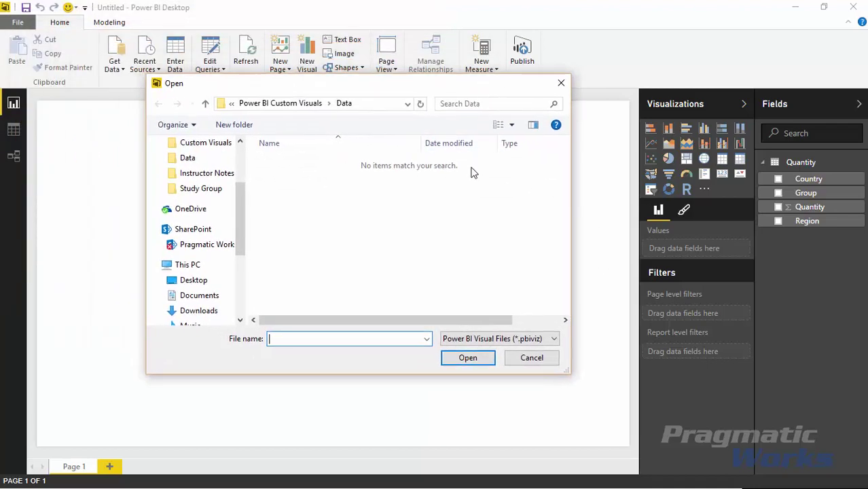
left_click(271, 105)
double_click(317, 163)
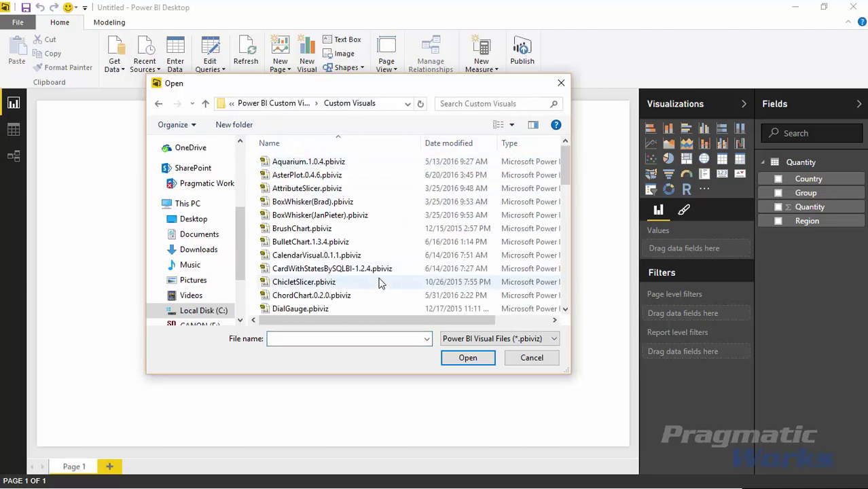
left_click_drag(564, 173, 561, 243)
left_click(428, 268)
key("Down")
key("Down")
scroll(326, 274, "down", 3)
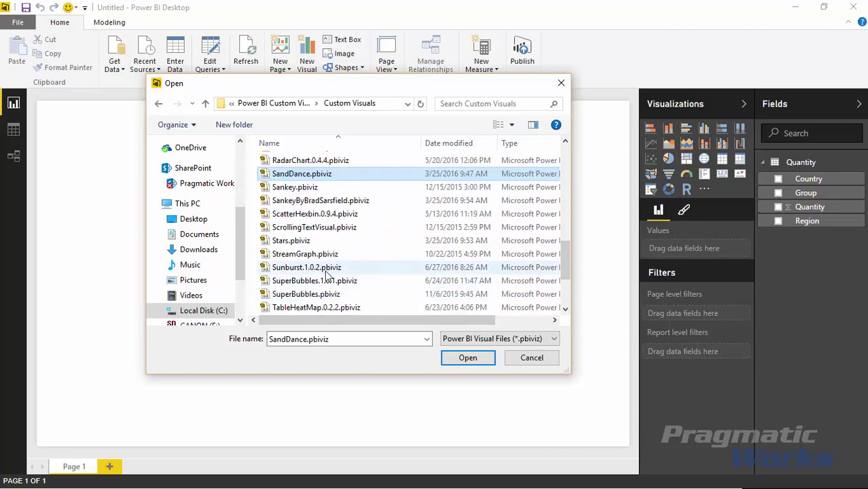
left_click(327, 270)
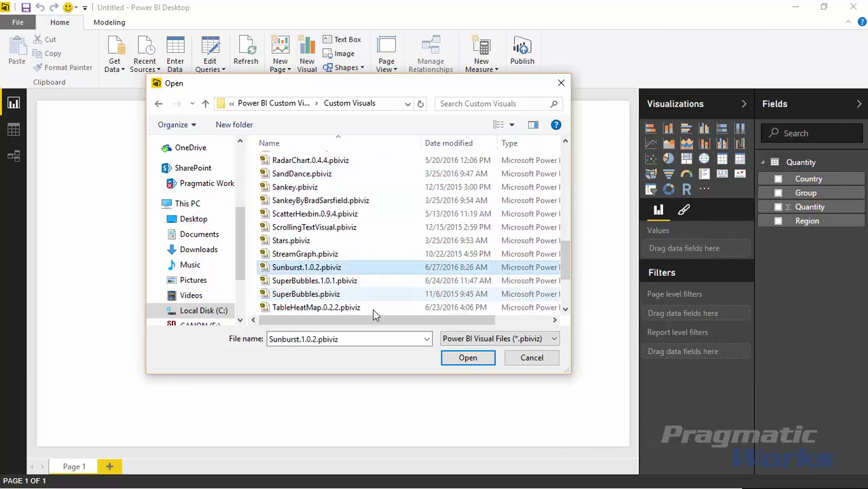
left_click(470, 357)
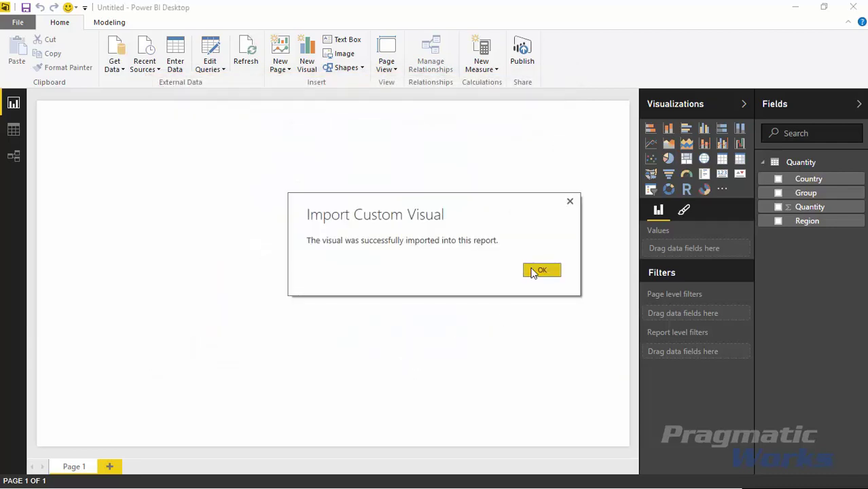
Dismiss the import success message and add an empty Sunburst visual to the page.
left_click(538, 271)
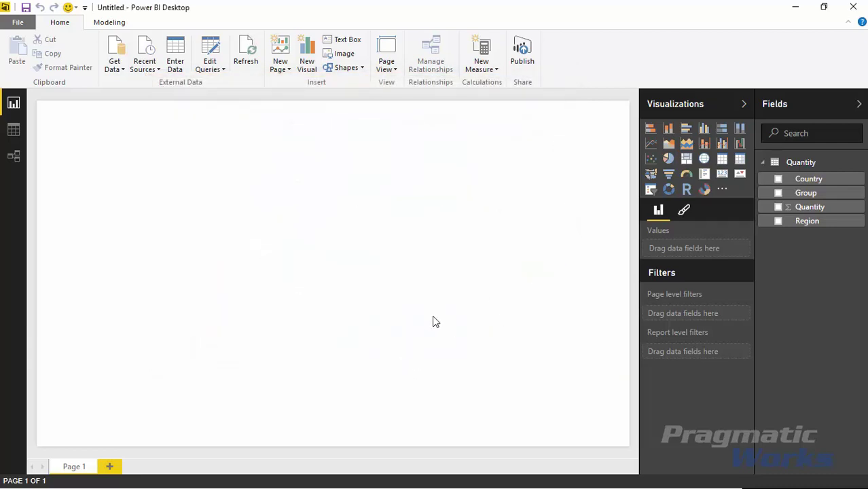
left_click(704, 190)
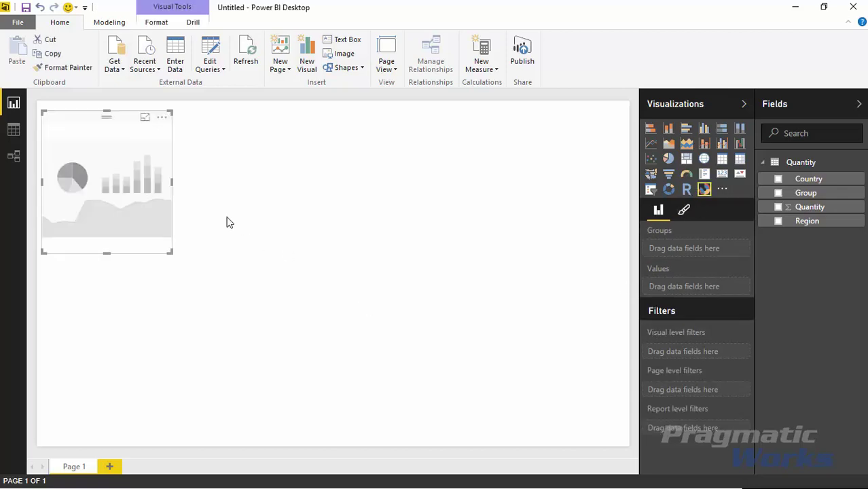
left_click(263, 295)
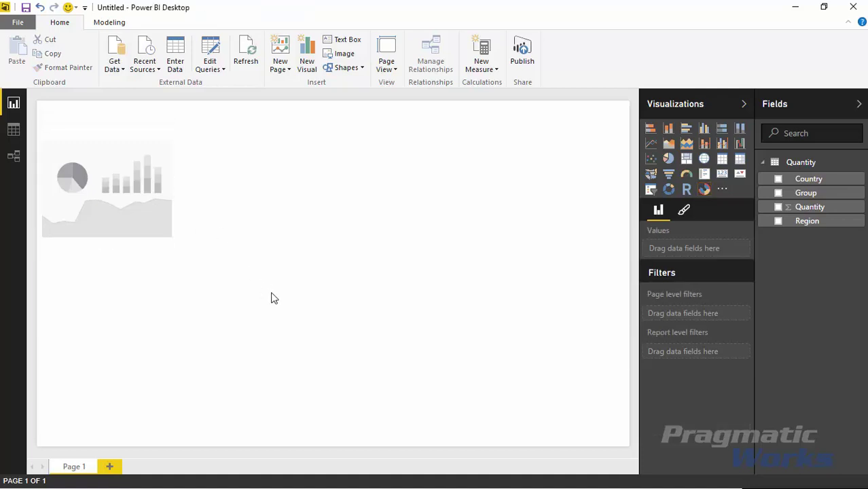
Add an empty matrix, move it to the top right and enlarge it down the right side.
left_click(741, 164)
left_click_drag(112, 256, 612, 91)
left_click_drag(498, 245, 373, 460)
Enlarge the Sunburst placeholder to about 470x465 and widen the matrix leftward.
left_click(146, 234)
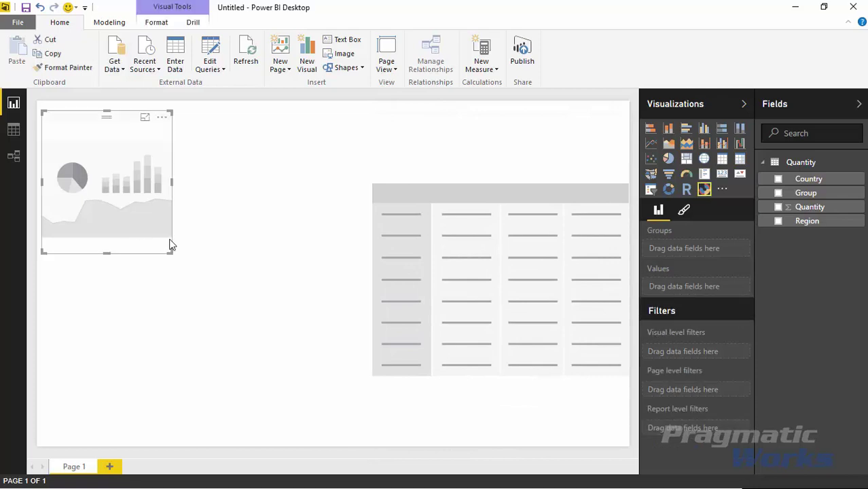
left_click_drag(171, 253, 361, 428)
left_click(411, 374)
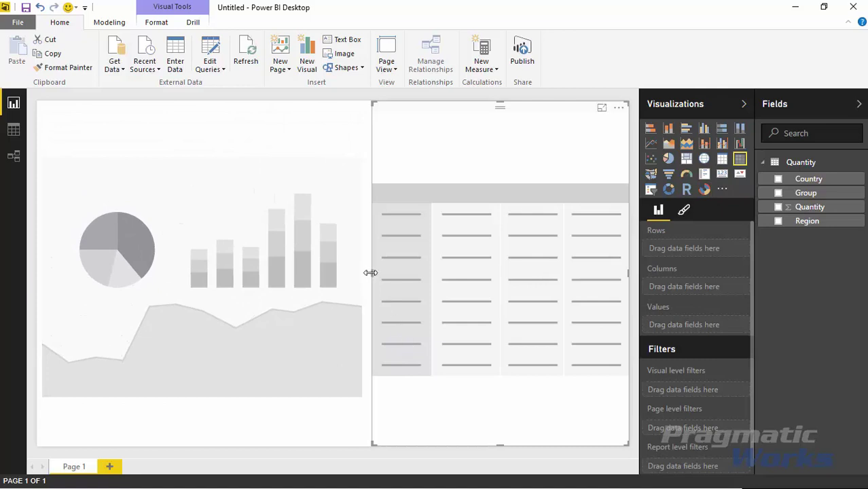
left_click_drag(371, 272, 364, 273)
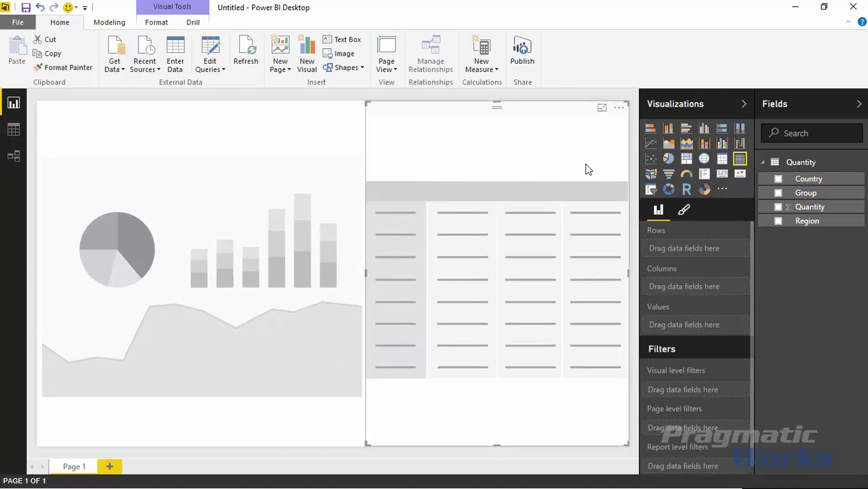
Fill the matrix with Group, Country and Region rows and Quantity values.
left_click(780, 195)
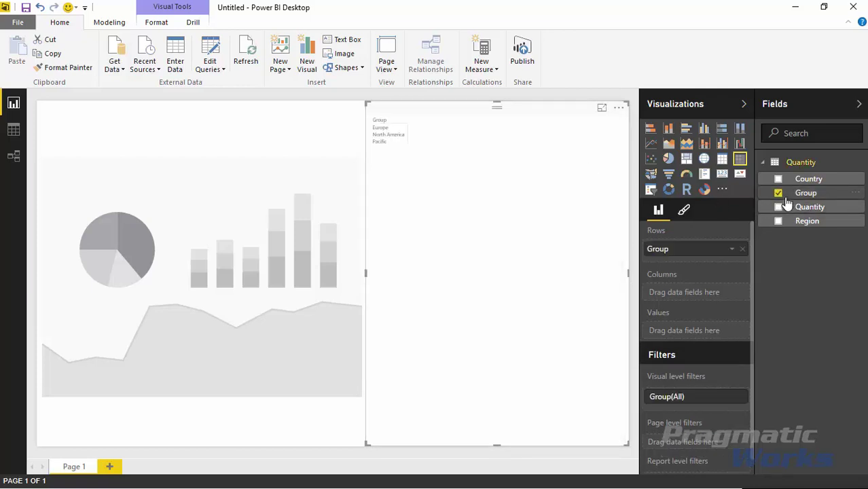
left_click(779, 180)
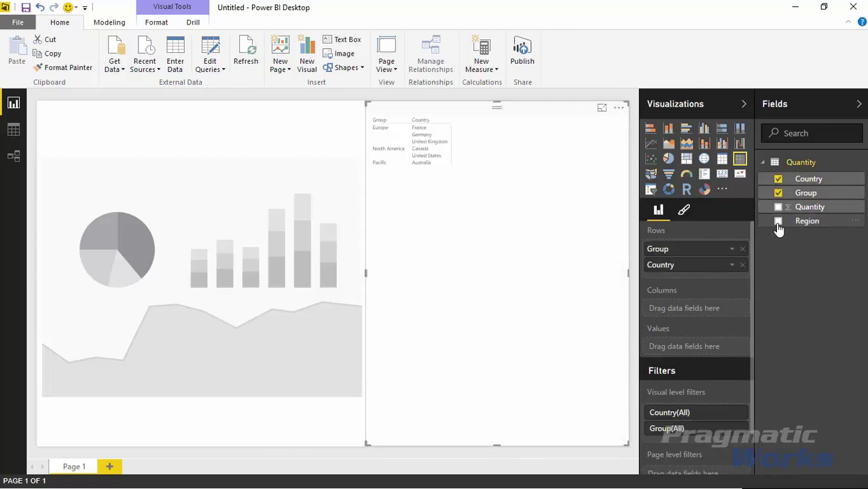
left_click(778, 223)
left_click(778, 208)
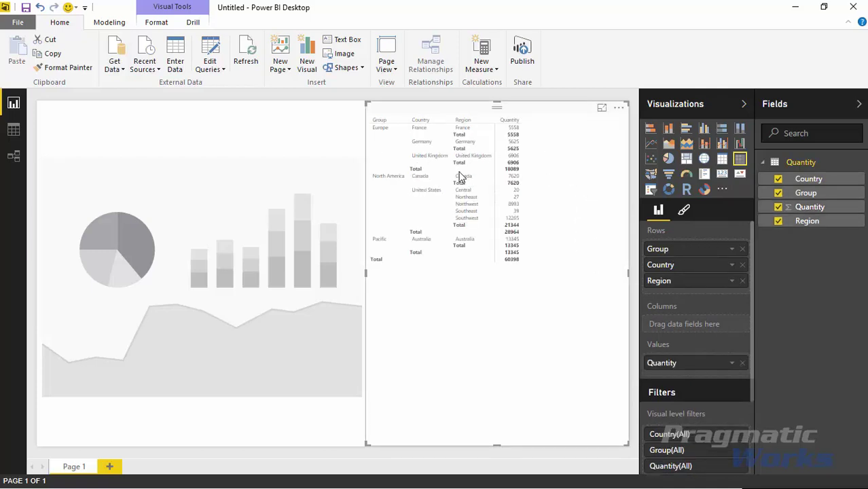
Set the matrix text size to 15 pt and turn off its total rows.
left_click(684, 210)
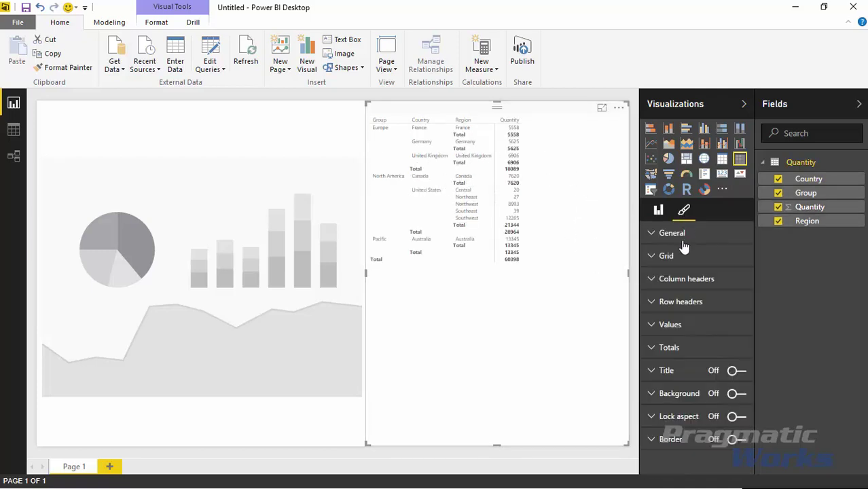
left_click(653, 233)
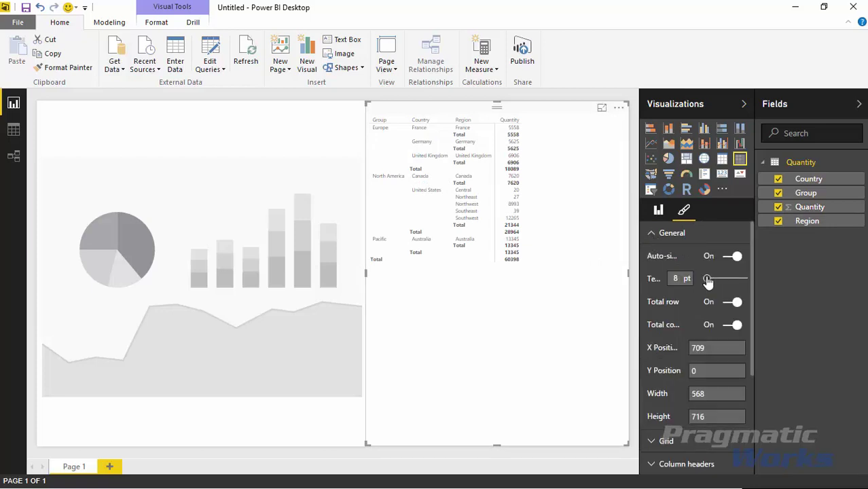
left_click_drag(709, 281, 717, 284)
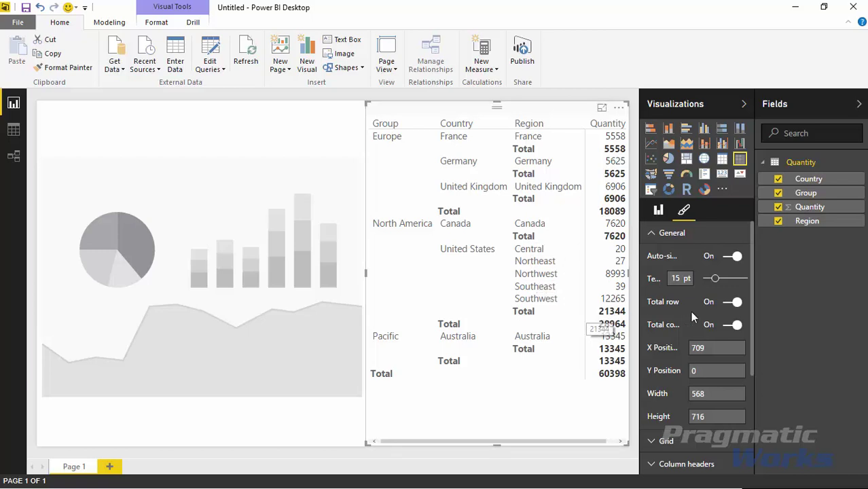
left_click(654, 235)
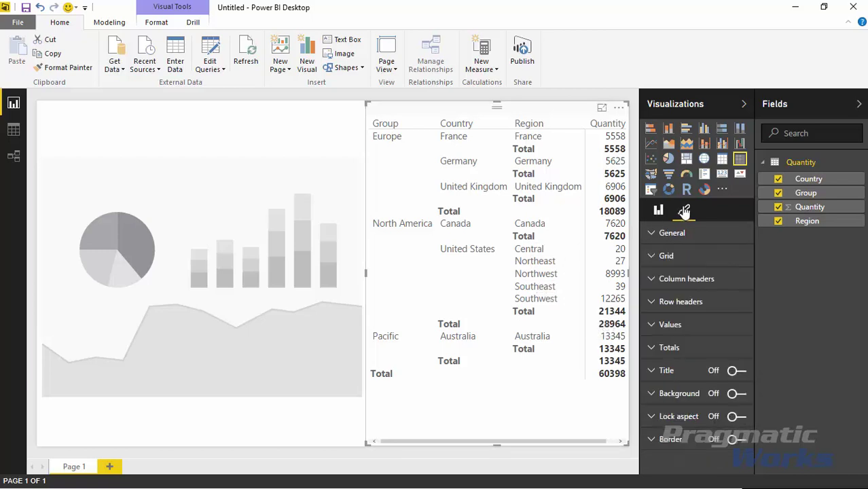
left_click(655, 234)
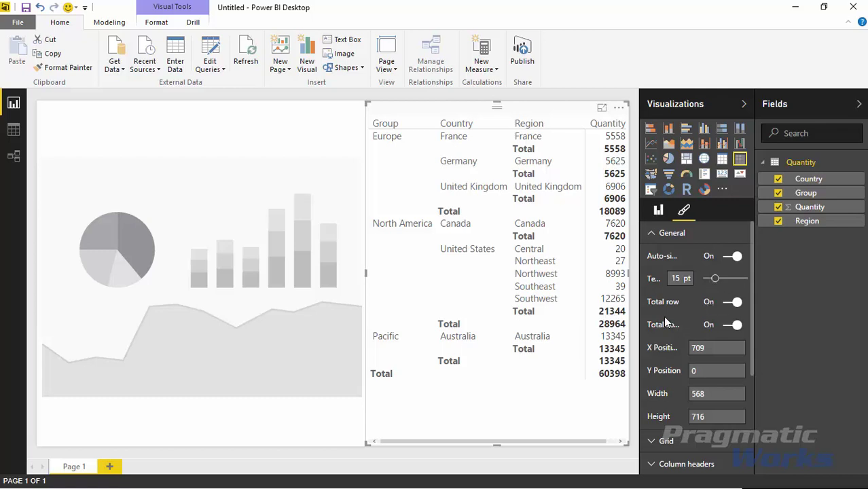
left_click(732, 303)
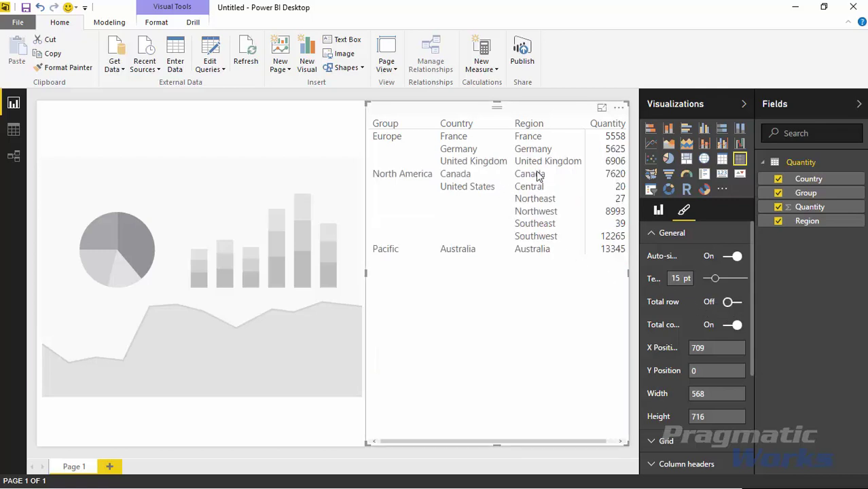
left_click(659, 212)
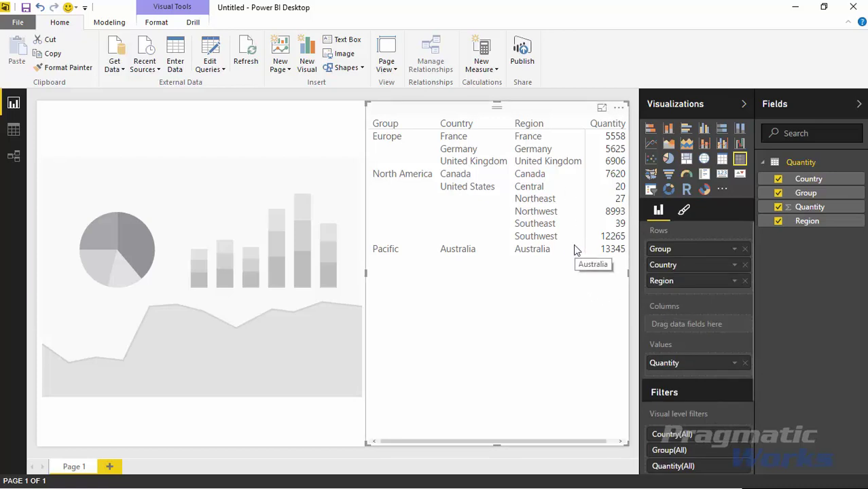
left_click(309, 232)
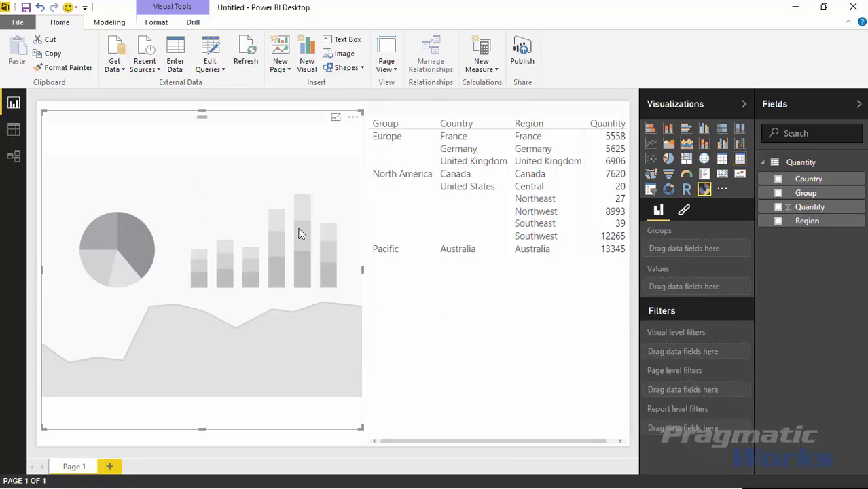
Build the Sunburst from Group and Quantity, adding Country and Region as outer rings.
left_click(202, 108)
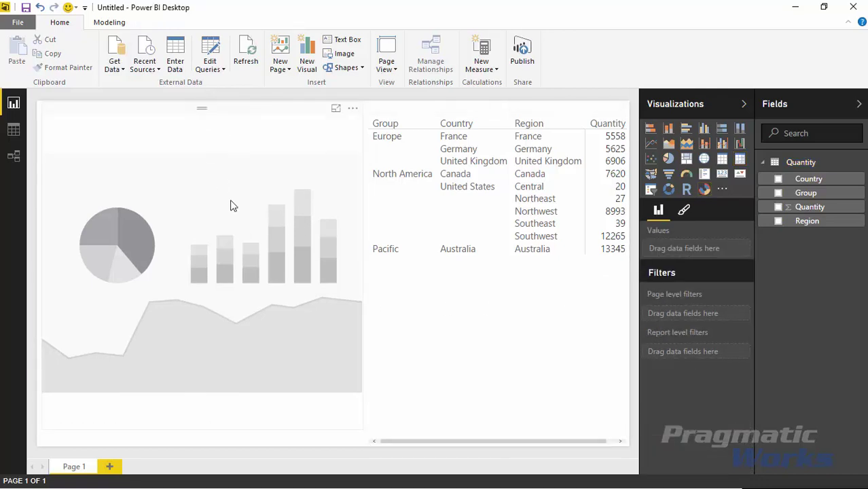
left_click(270, 204)
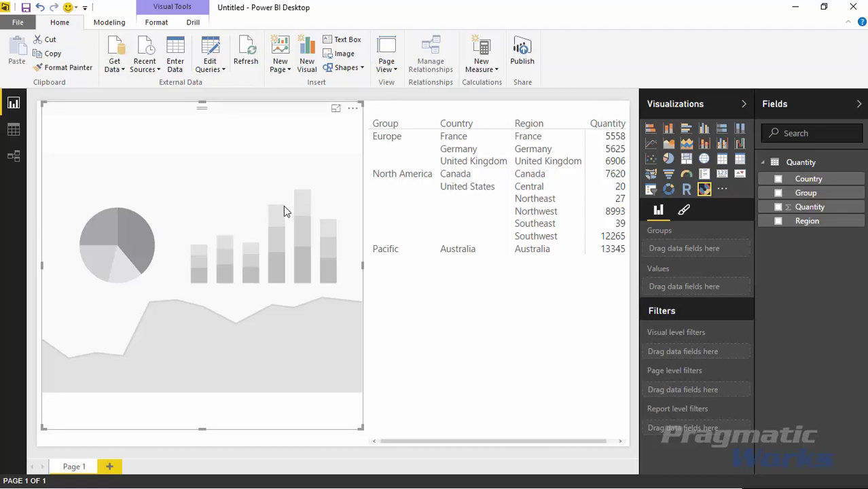
left_click(779, 194)
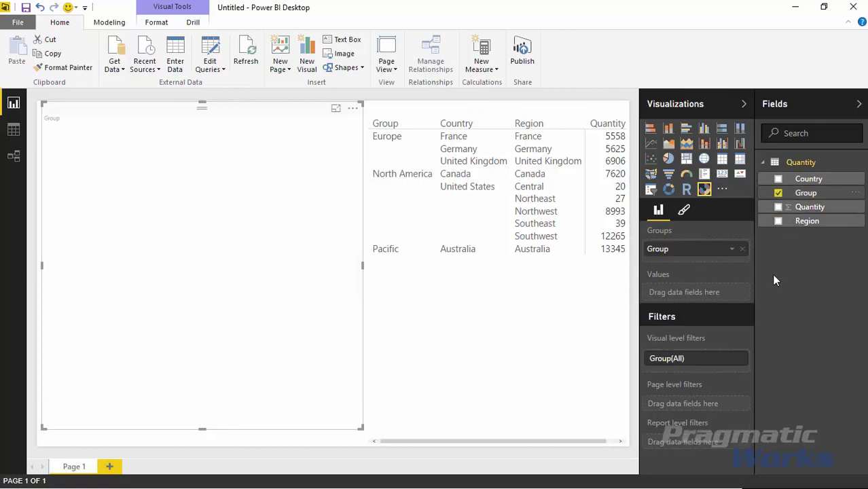
left_click(779, 208)
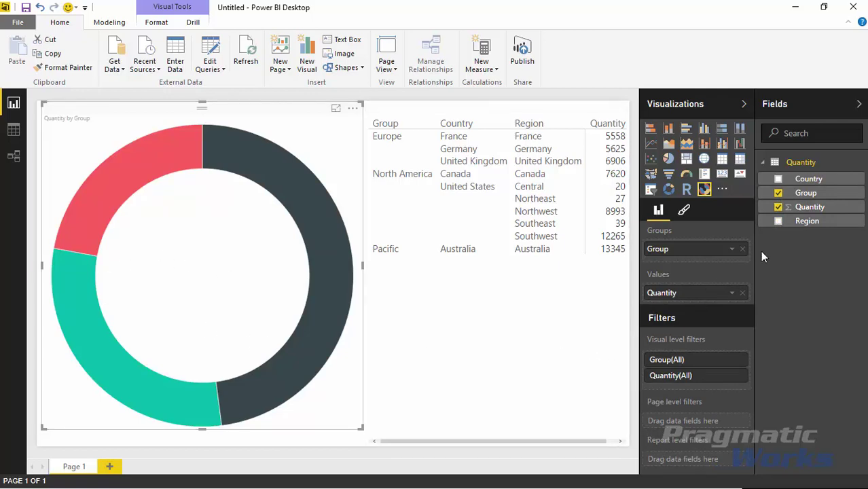
left_click(778, 193)
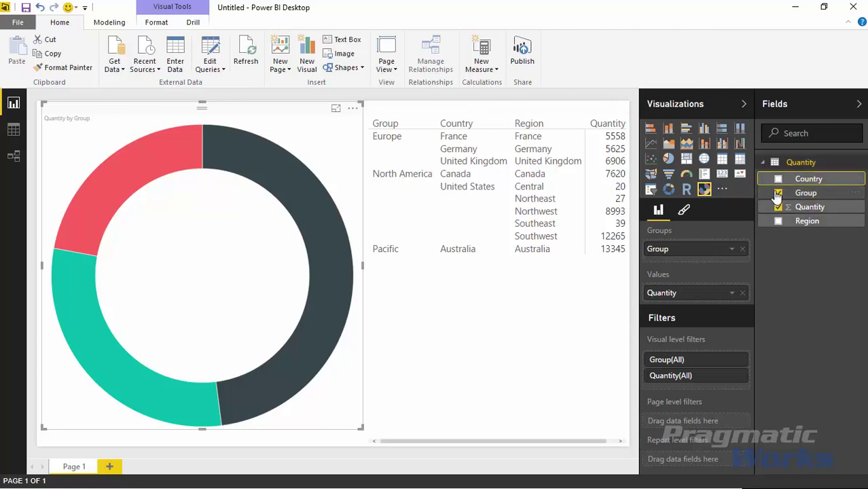
left_click(779, 180)
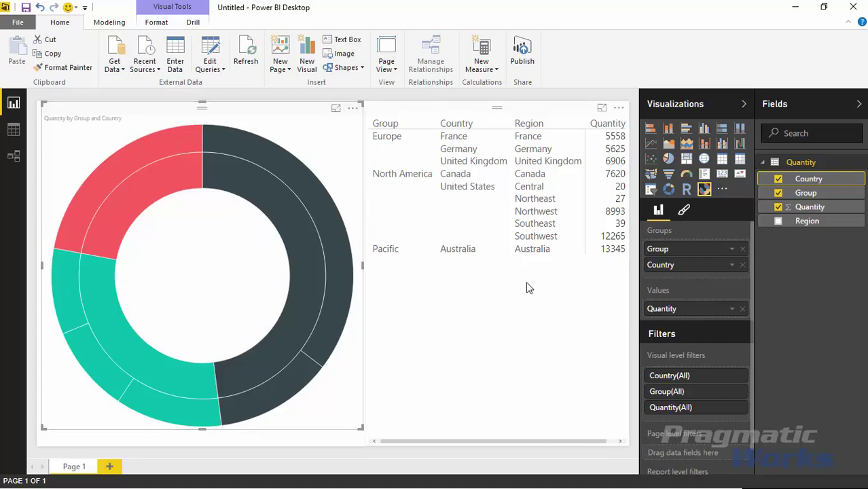
left_click(779, 221)
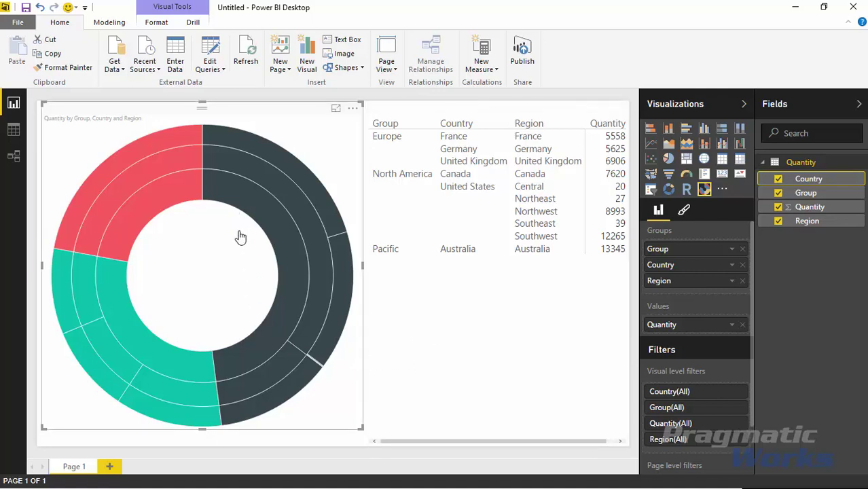
Cross-filter the matrix through the North America, United States and Southwest segments.
left_click(290, 260)
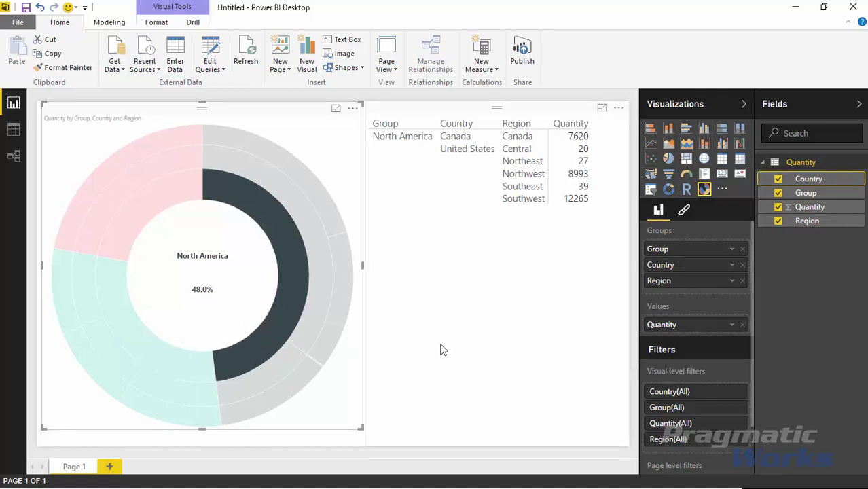
left_click(316, 230)
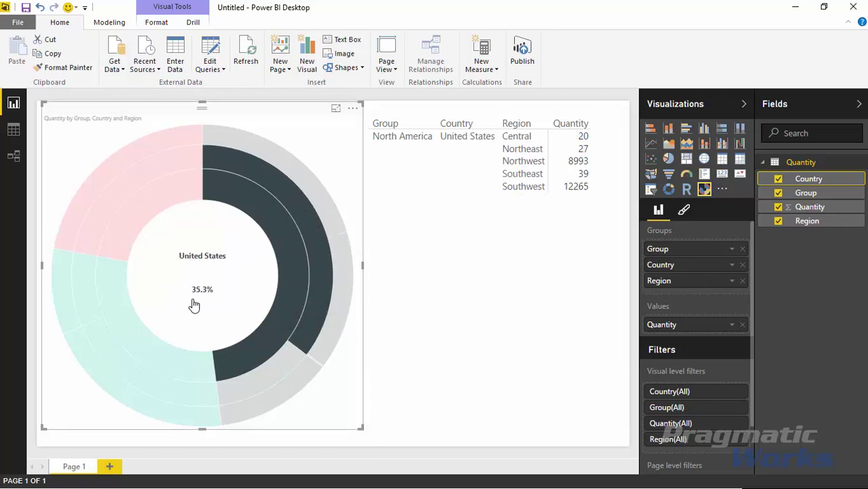
left_click(320, 201)
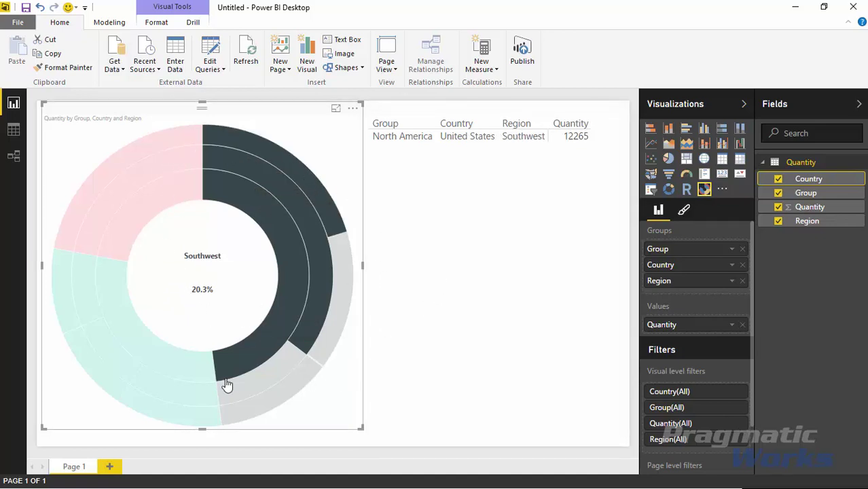
Try highlighting Europe, United Kingdom, Germany and France, then filter back to Southwest.
mouse_move(333, 284)
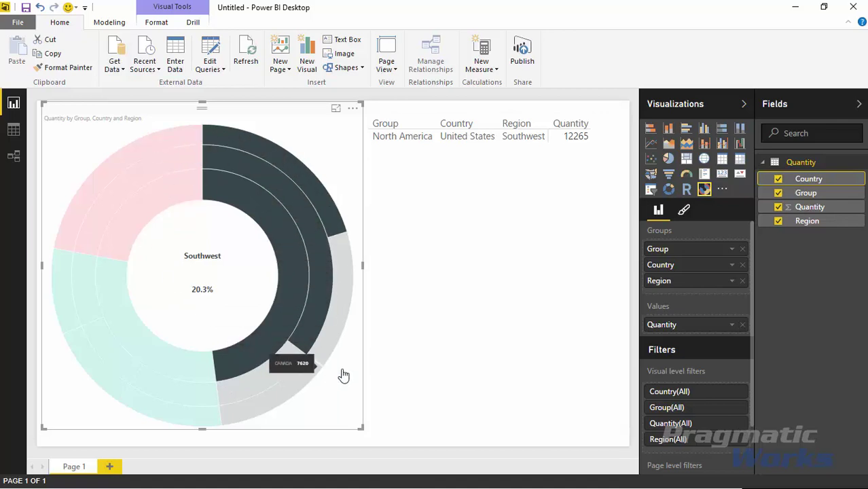
left_click(196, 389)
left_click(215, 401)
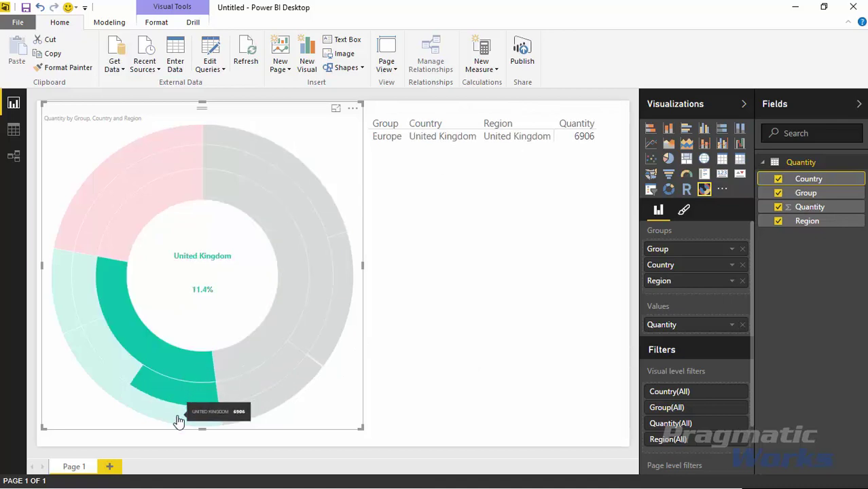
left_click(128, 378)
left_click(154, 393)
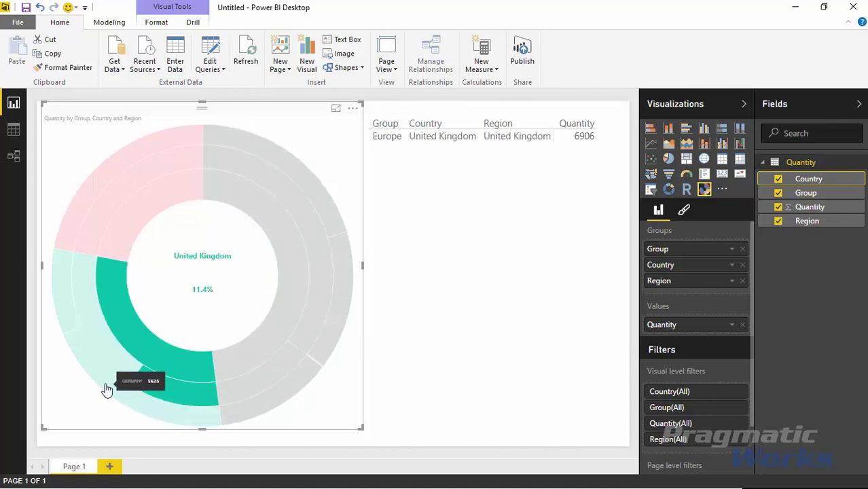
left_click(125, 379)
left_click(109, 310)
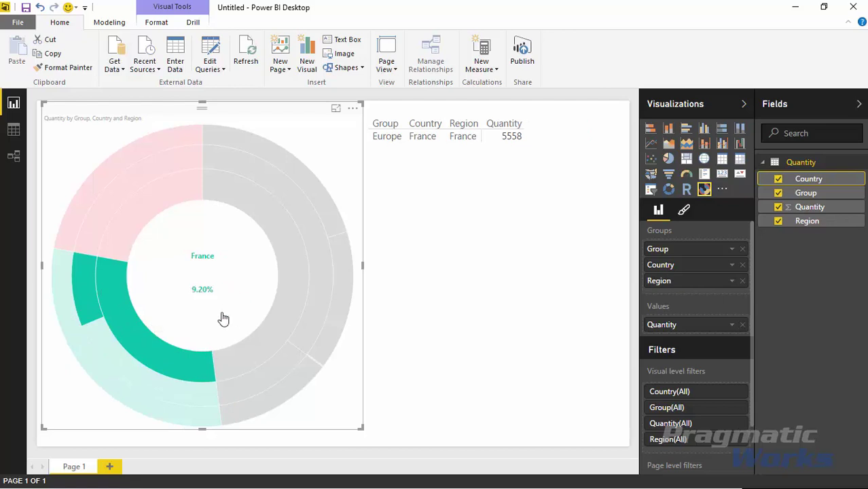
left_click(334, 230)
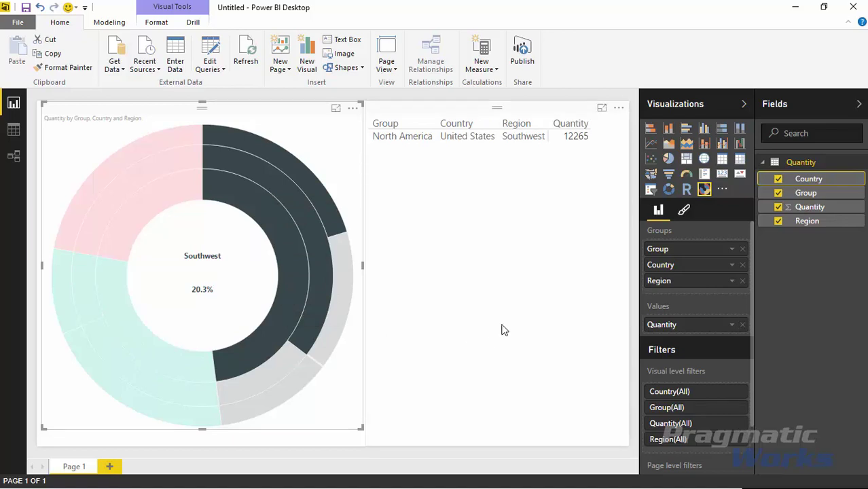
Title the Sunburst 'Quantity by Region', centred at 17 pt.
left_click(684, 212)
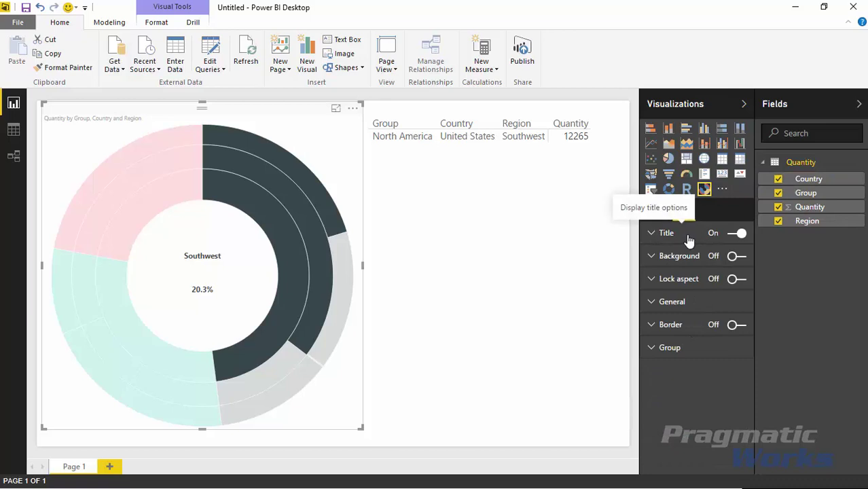
left_click(651, 234)
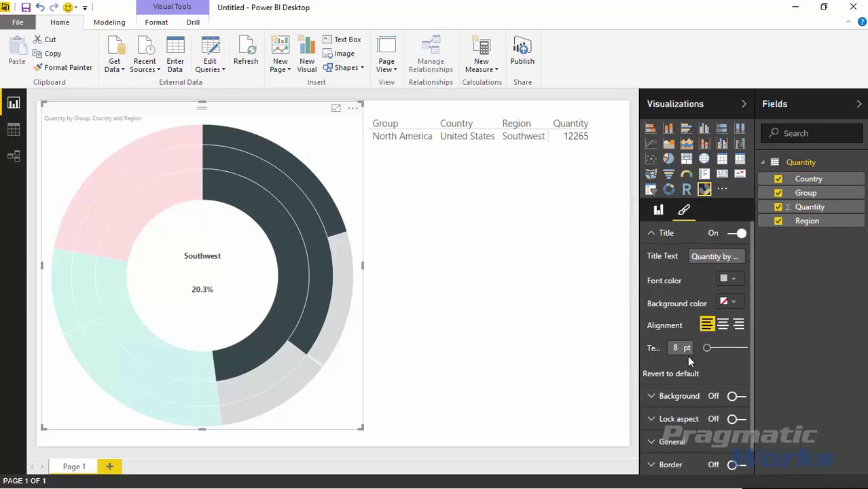
left_click_drag(710, 353, 718, 349)
left_click(723, 325)
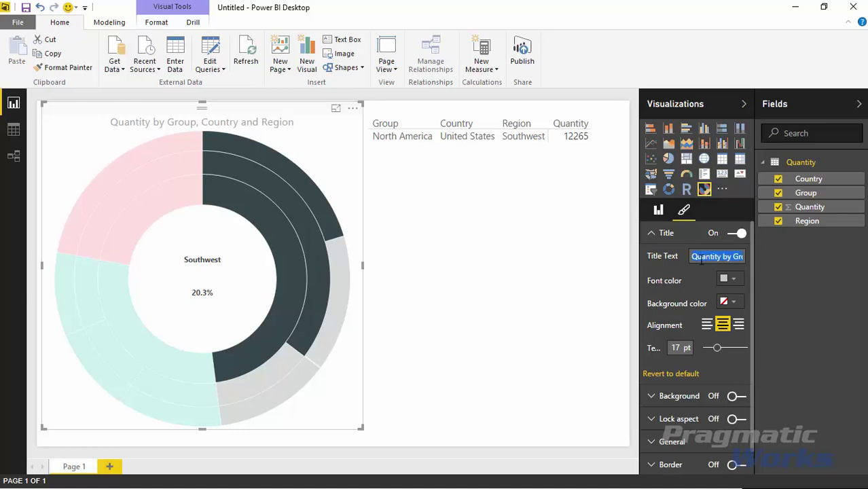
type("Q")
type("uantity by Region")
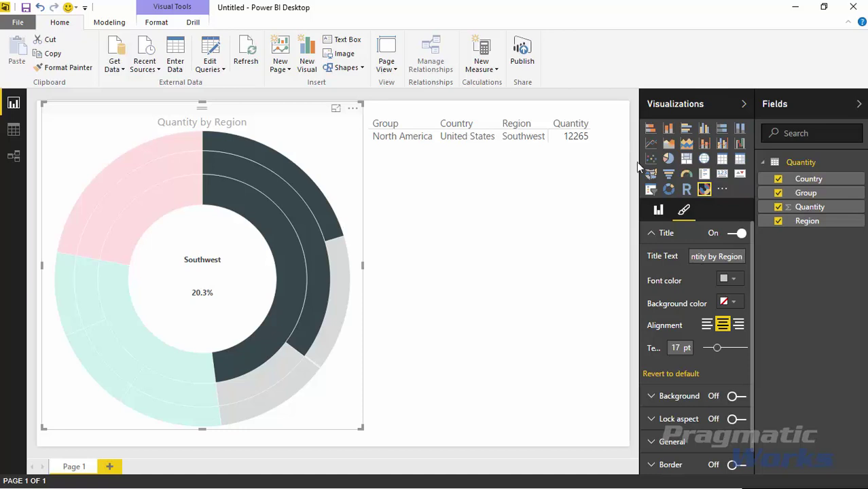
left_click(653, 236)
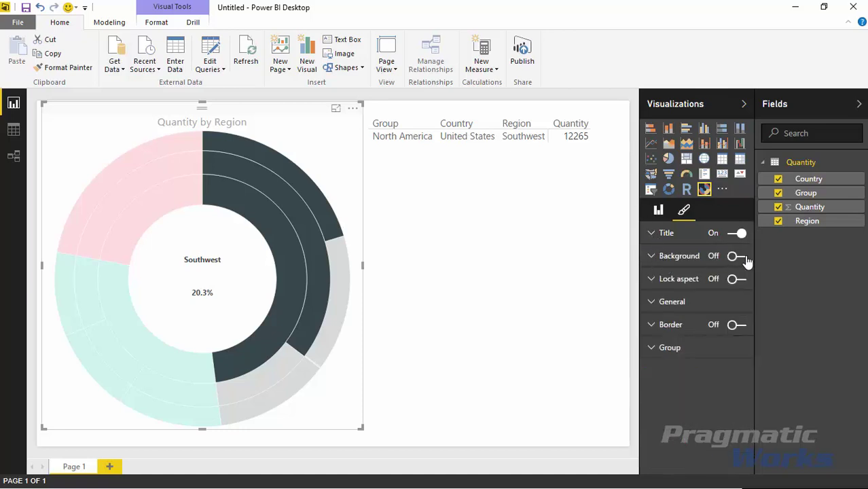
Turn on a light blue Sunburst background at 88% transparency.
left_click(745, 263)
left_click(653, 258)
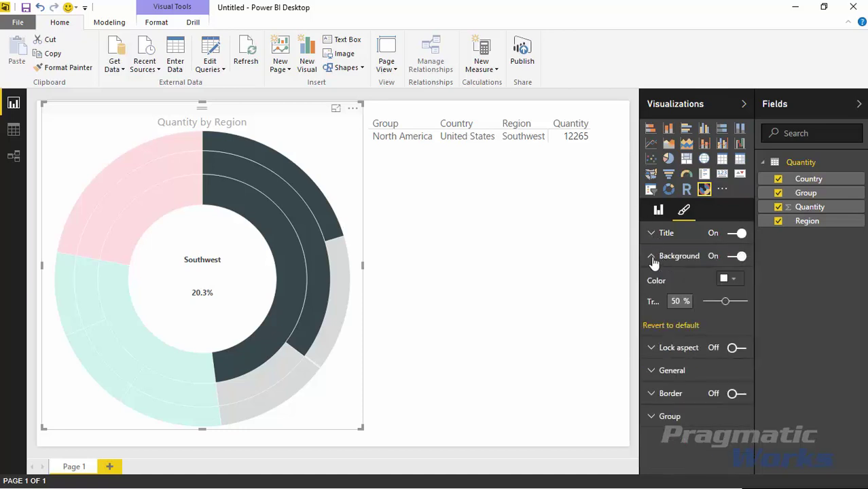
left_click(728, 282)
left_click(717, 317)
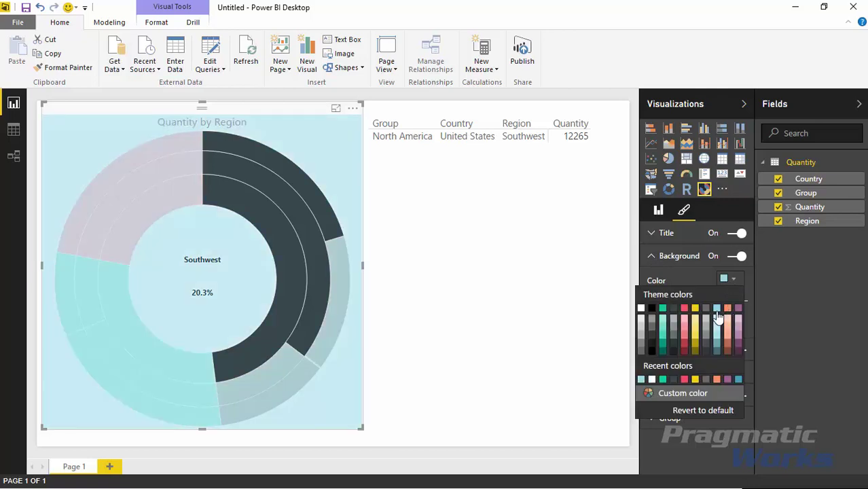
left_click(687, 282)
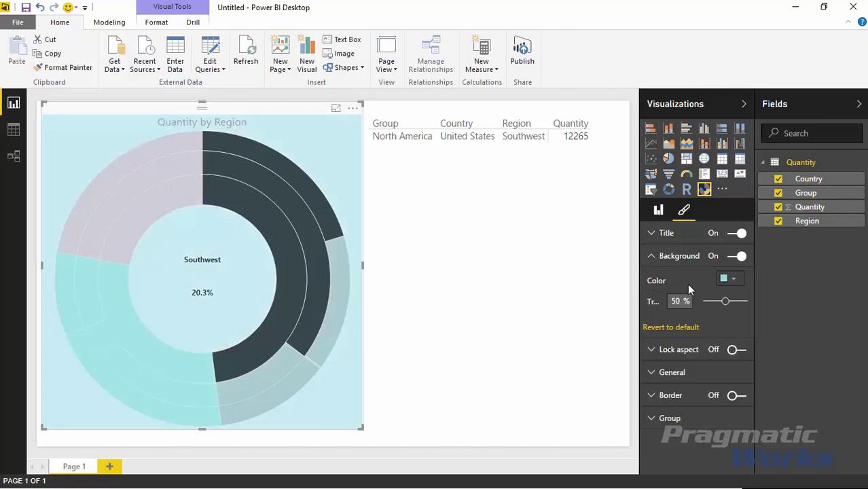
left_click_drag(728, 308, 742, 308)
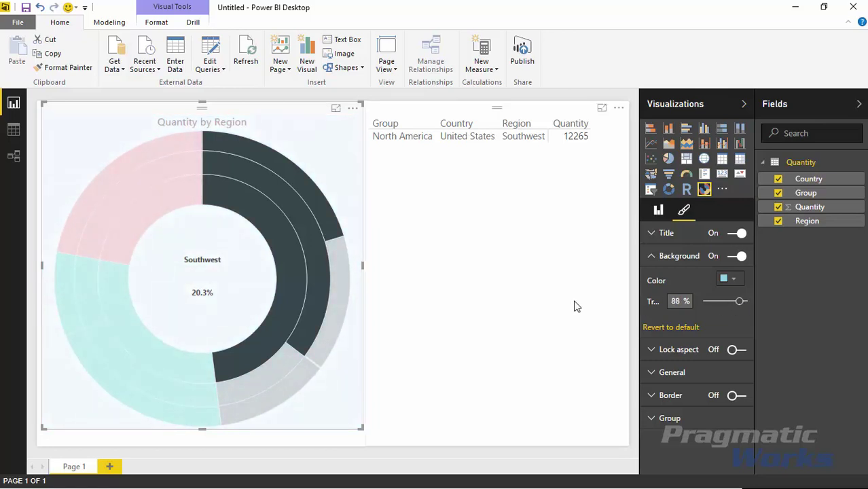
Reselect the Sunburst, highlight Southwest, and review its Lock aspect and General settings.
left_click(524, 333)
left_click(332, 142)
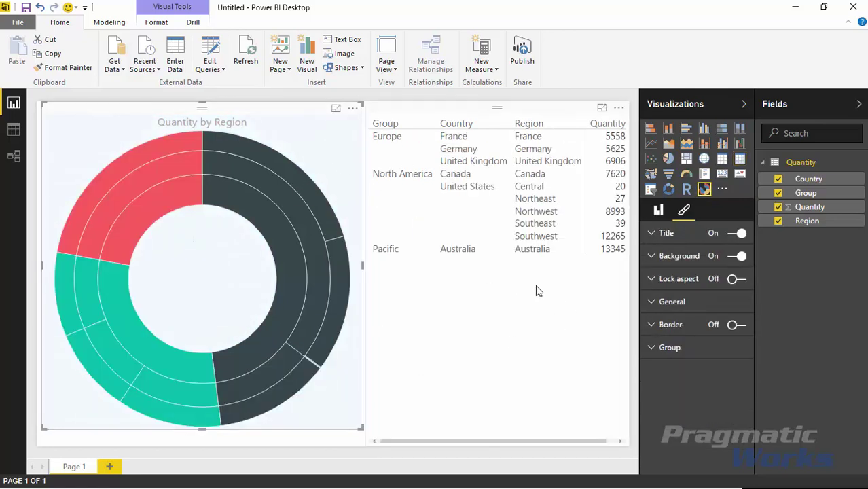
left_click(306, 191)
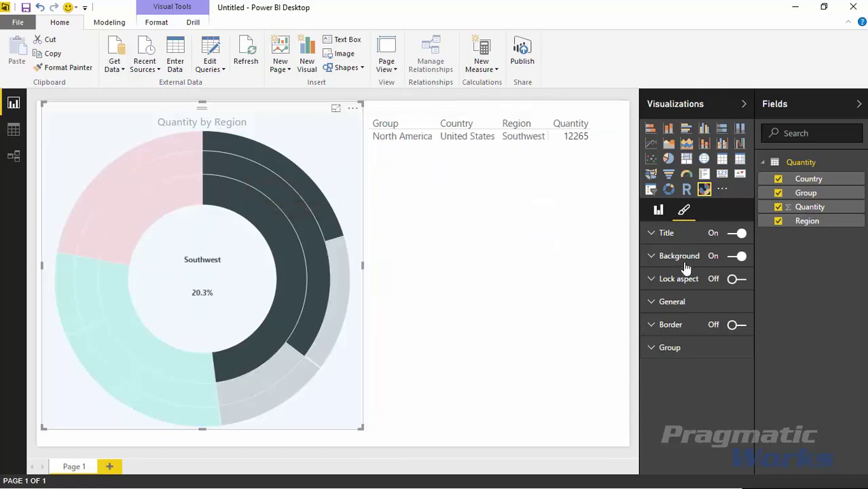
left_click(653, 280)
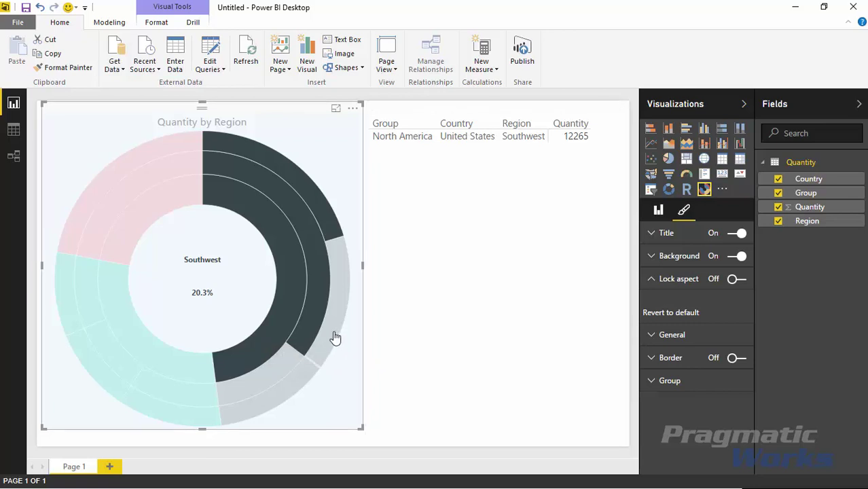
left_click(654, 280)
left_click(653, 303)
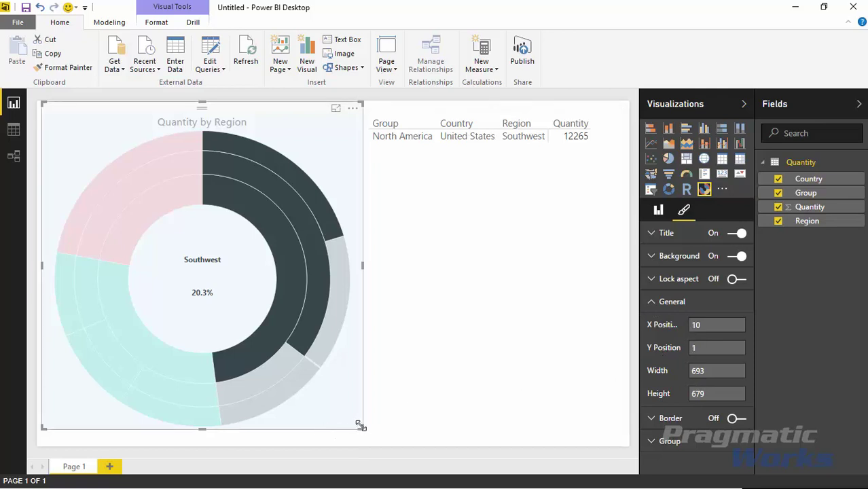
Turn on the border around the sunburst chart.
left_click(651, 304)
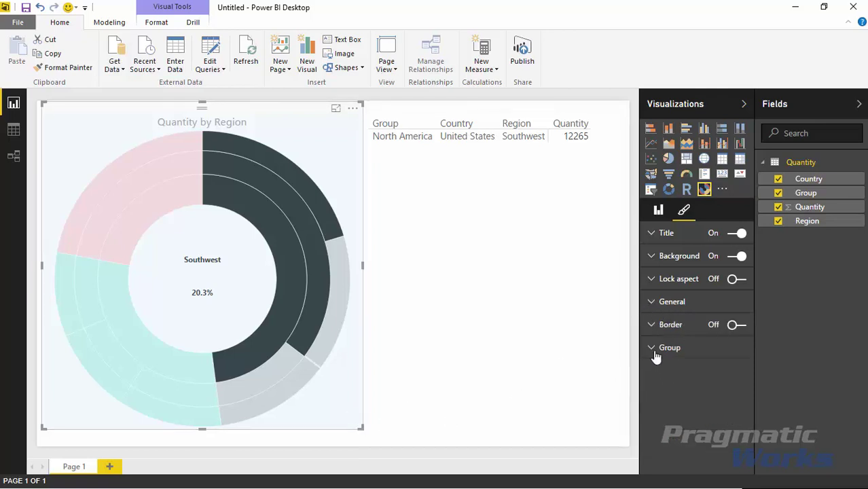
left_click(652, 325)
left_click(737, 324)
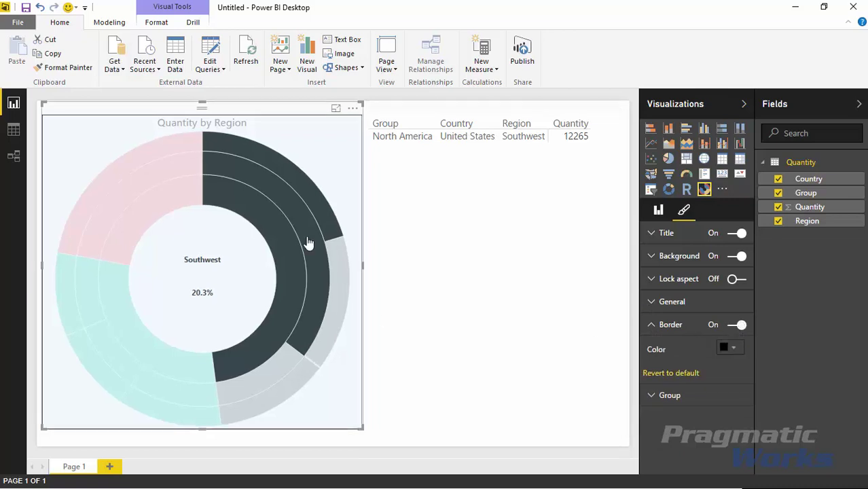
left_click(651, 326)
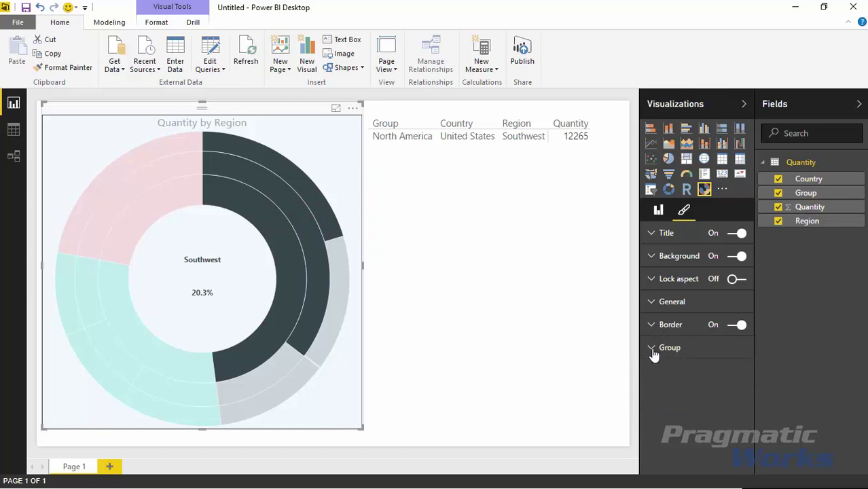
Under Group, switch Show series off and back on so the centre label stays visible.
left_click(653, 352)
mouse_move(639, 390)
left_mouse_down()
mouse_move(589, 392)
mouse_move(636, 389)
left_mouse_up()
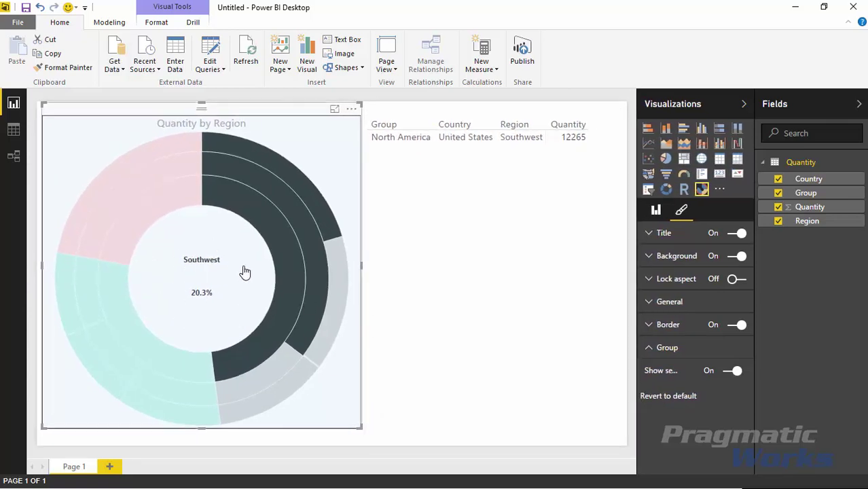
left_click(730, 374)
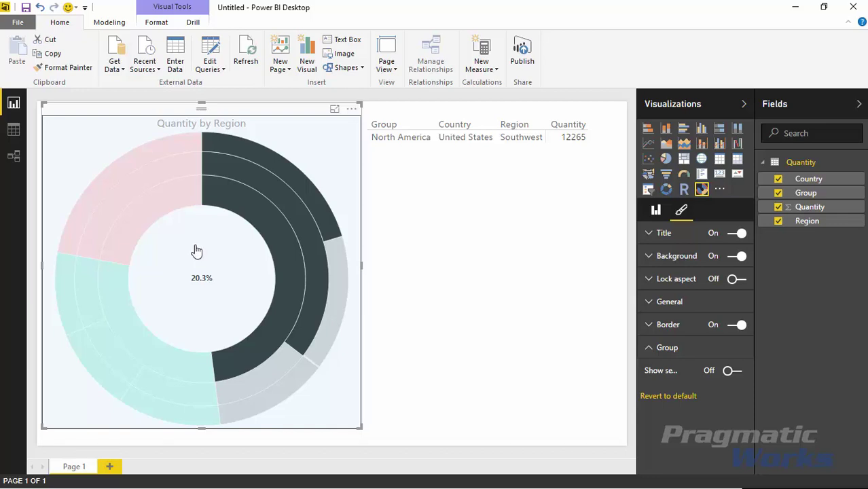
mouse_move(284, 173)
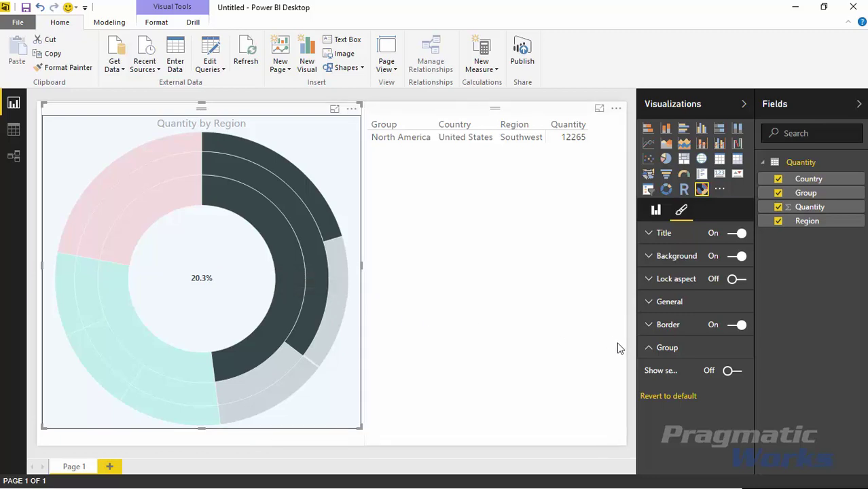
left_click(737, 372)
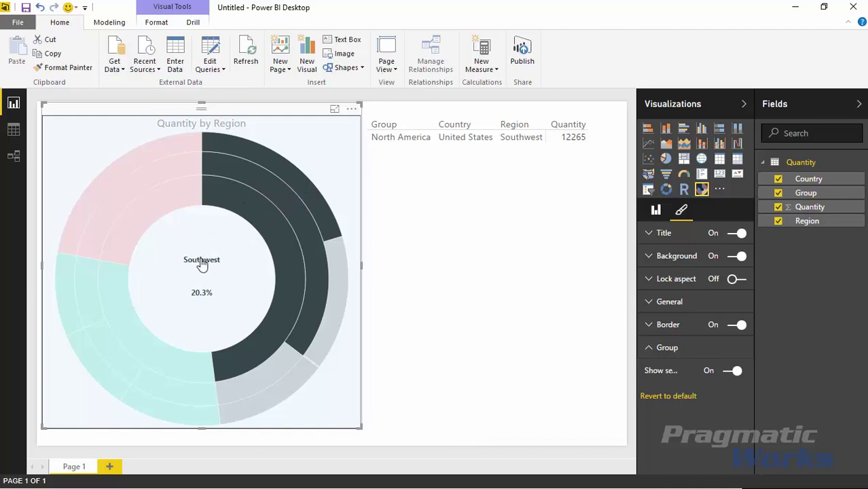
Filter the matrix by the United States segment, then clear the selection to show all rows.
left_click(286, 219)
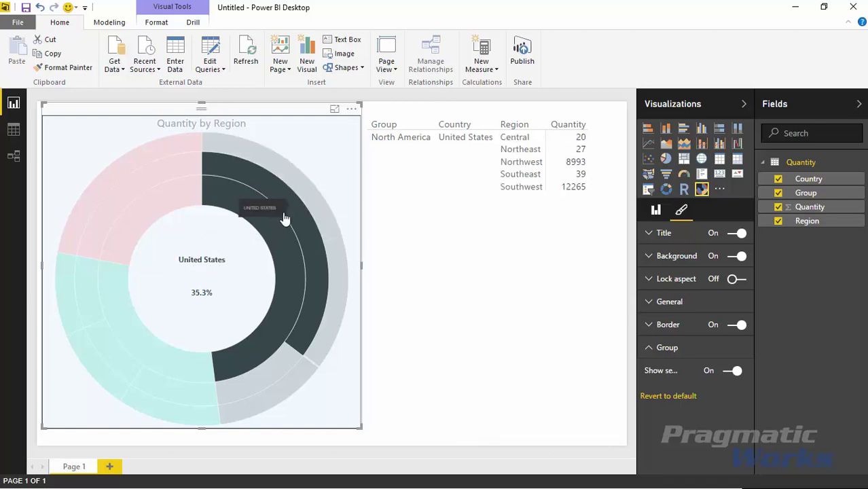
left_click(288, 216)
left_click(291, 214)
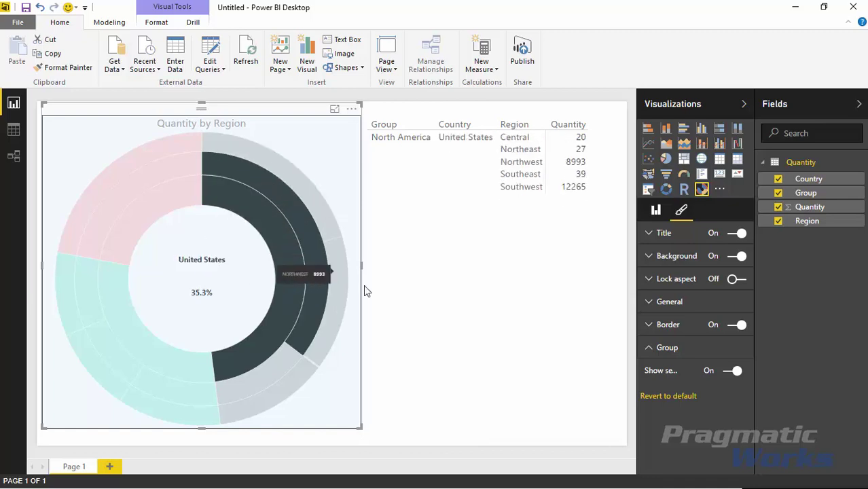
left_click(480, 326)
left_click(339, 385)
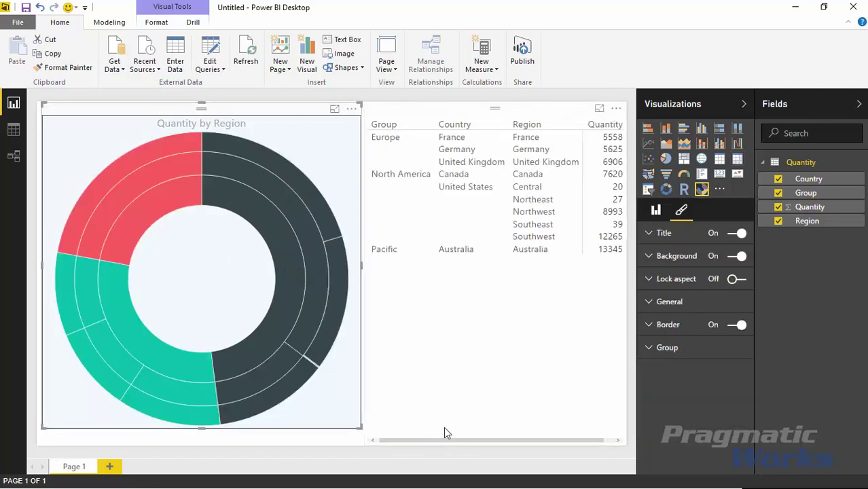